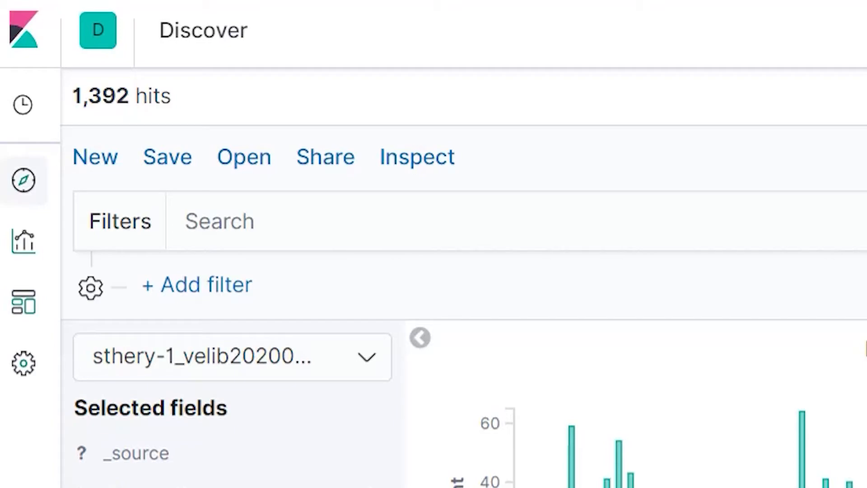
Step: Inspect the df_Nombrevéloélectrique field's top values and open its default visualization
scroll(100, 315, "down", 4)
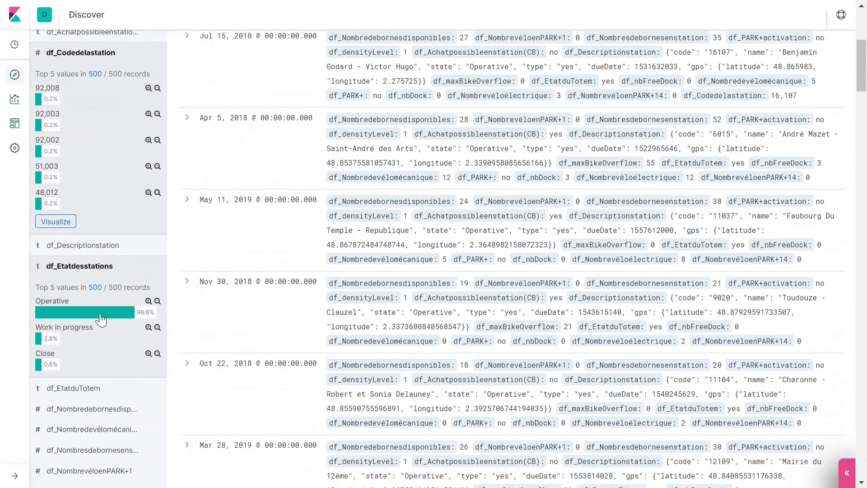
scroll(100, 315, "up", 1)
scroll(100, 313, "down", 5)
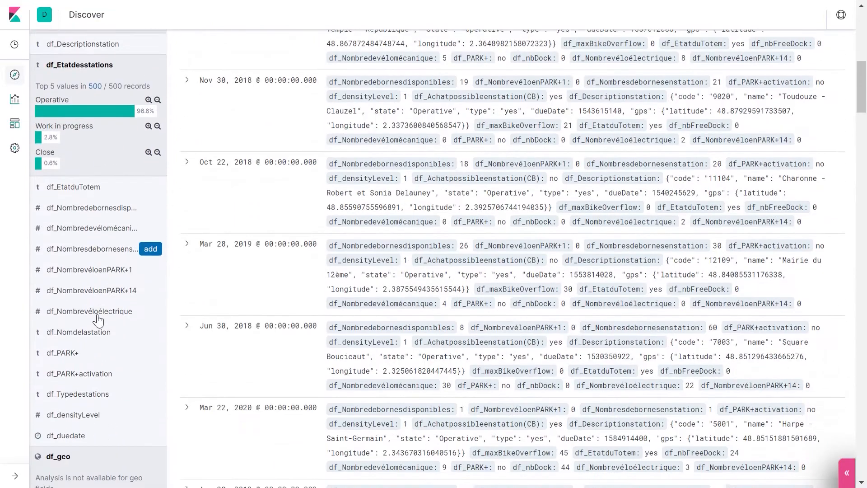
left_click(98, 311)
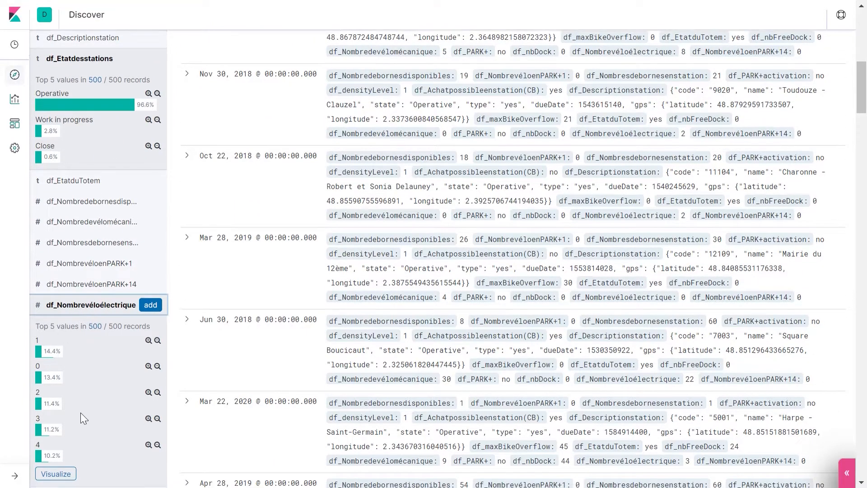
scroll(80, 413, "down", 1)
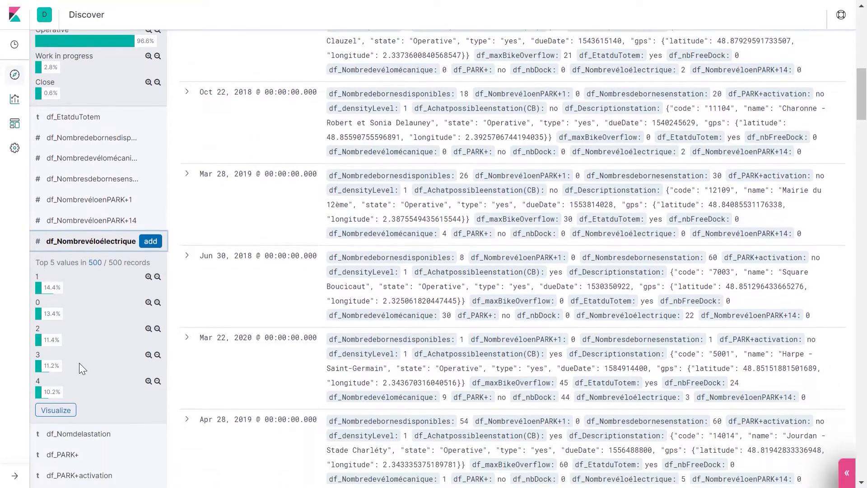
left_click(56, 410)
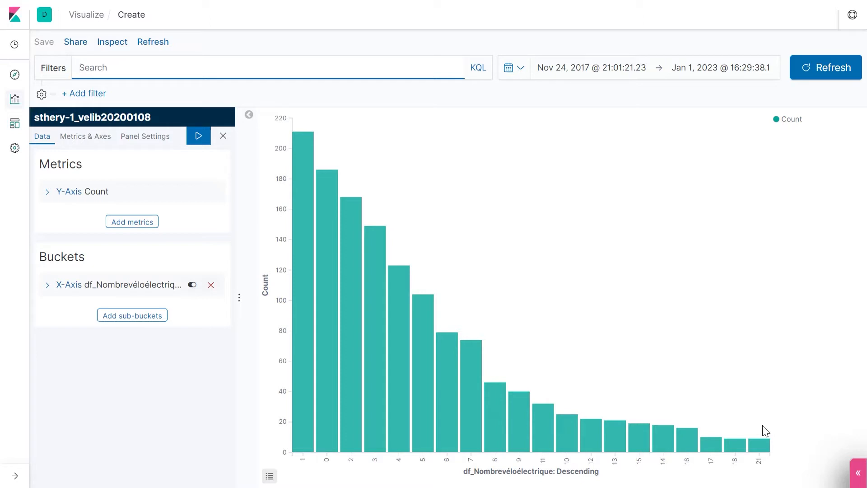
Step: Create a new Pie visualization based on the sthery-1_velib20200108 index pattern
left_click(15, 100)
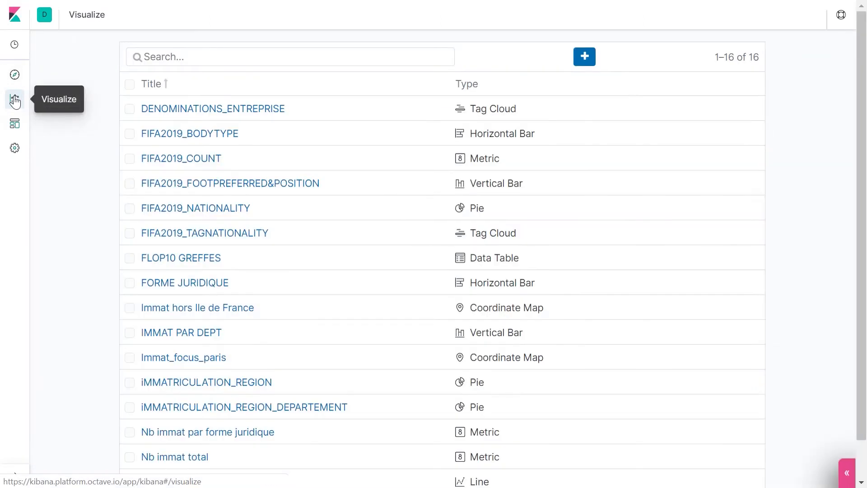
left_click(586, 53)
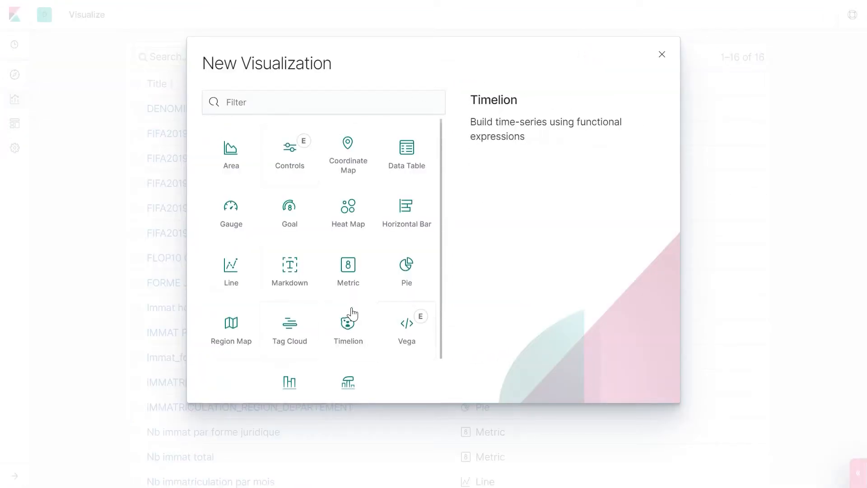
left_click(406, 271)
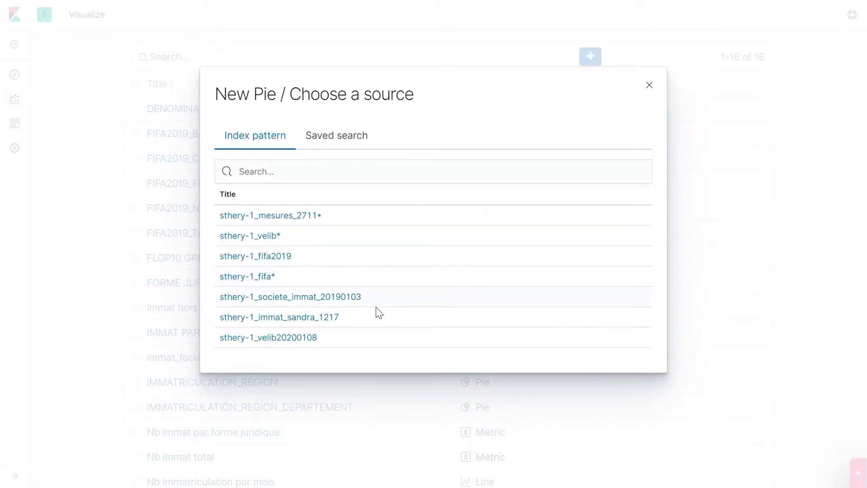
left_click(294, 339)
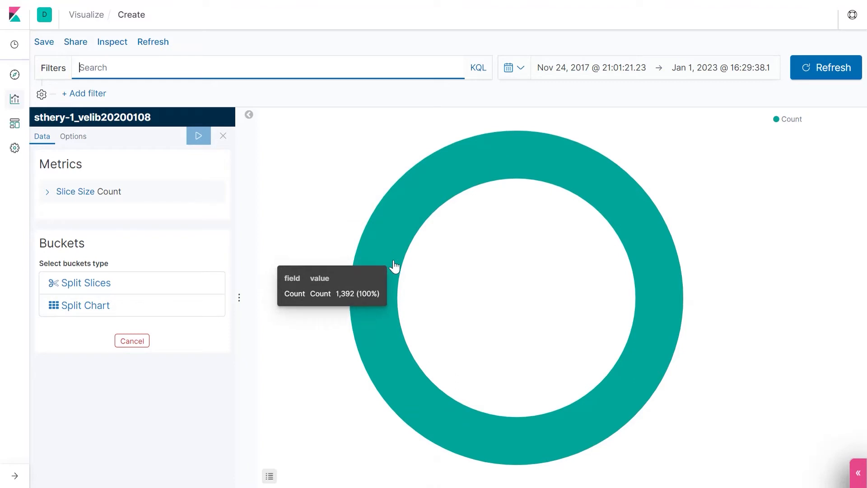
Step: Add a Split Slices bucket using the Terms aggregation
left_click(66, 191)
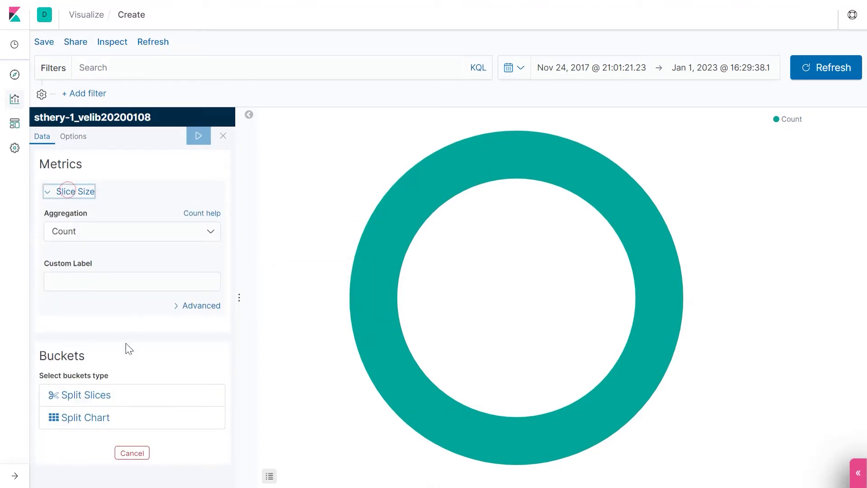
left_click(77, 394)
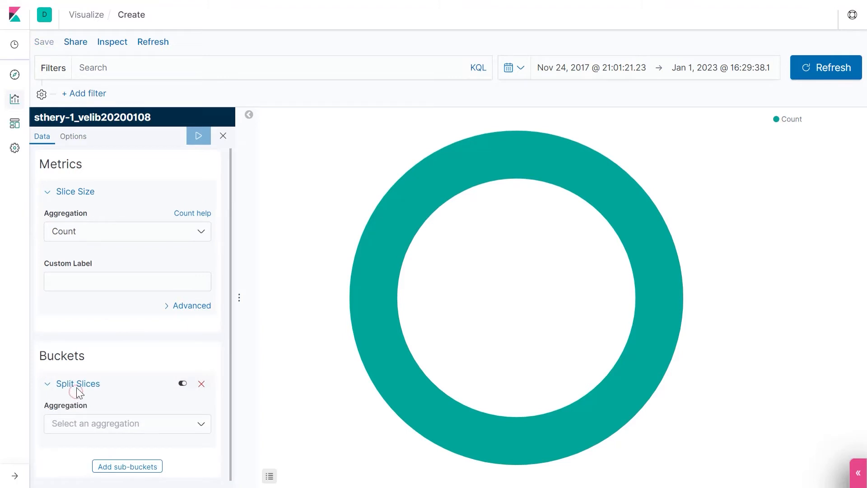
left_click(194, 424)
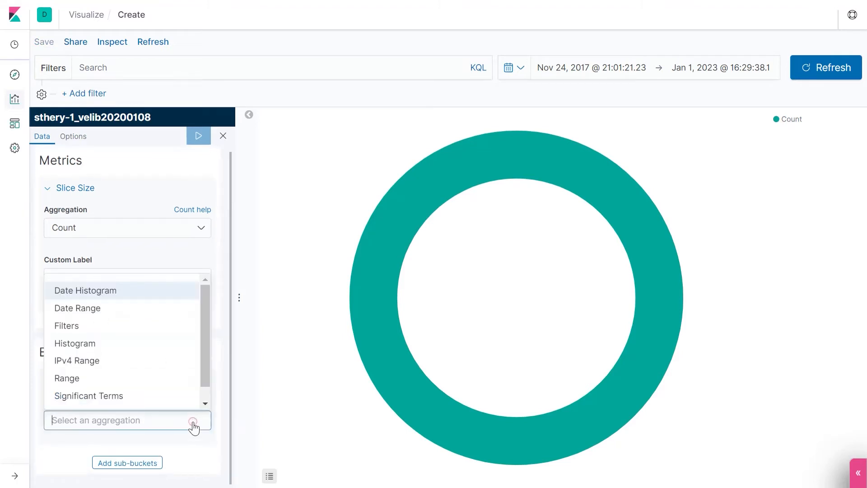
scroll(207, 361, "down", 1)
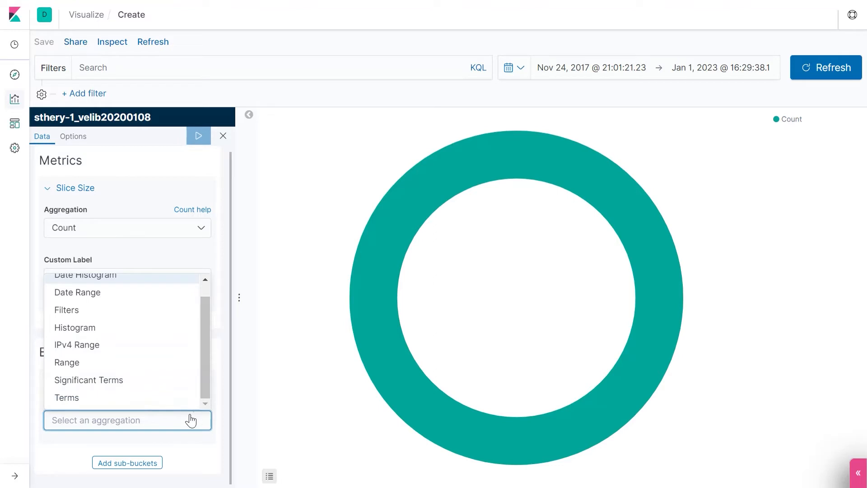
left_click(77, 397)
Step: Set the slice field to df_Etatdesstations.keyword and apply the changes
scroll(97, 373, "down", 3)
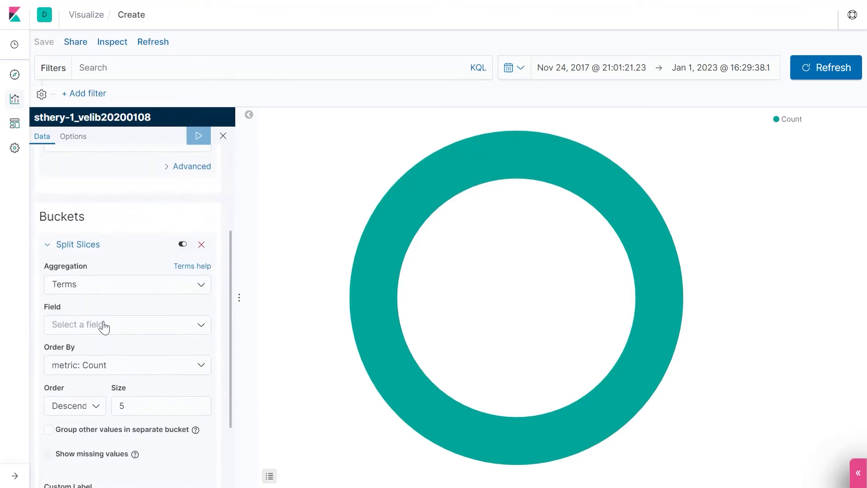
left_click(103, 324)
scroll(132, 429, "down", 5)
scroll(130, 415, "up", 2)
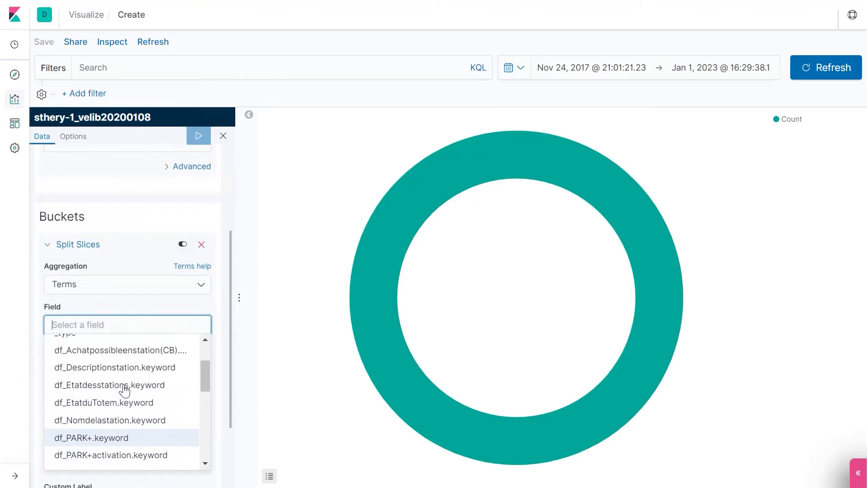
left_click(125, 384)
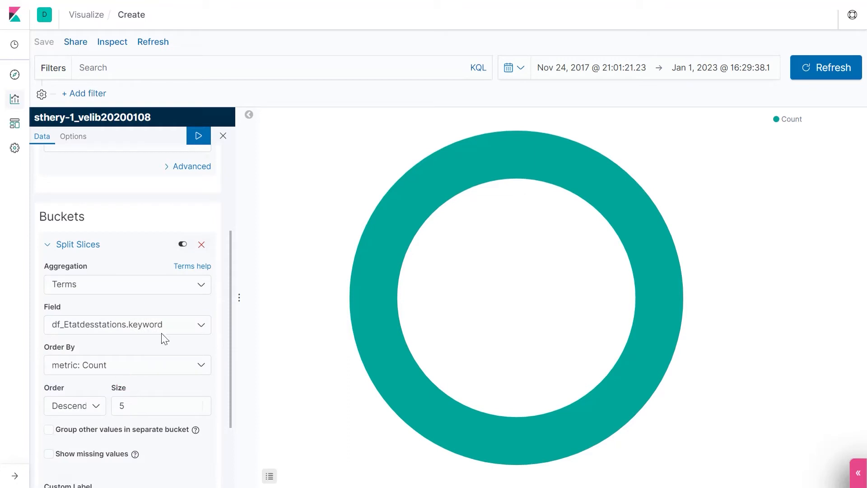
scroll(141, 392, "down", 1)
scroll(141, 392, "down", 1)
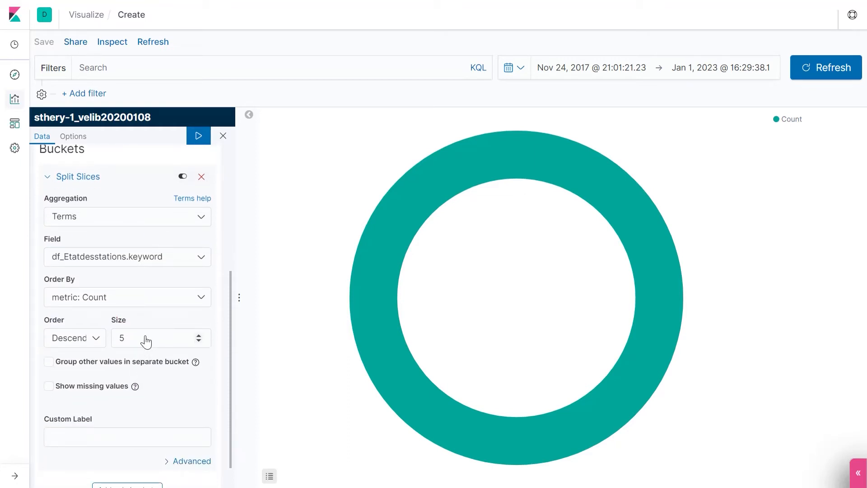
left_click(193, 136)
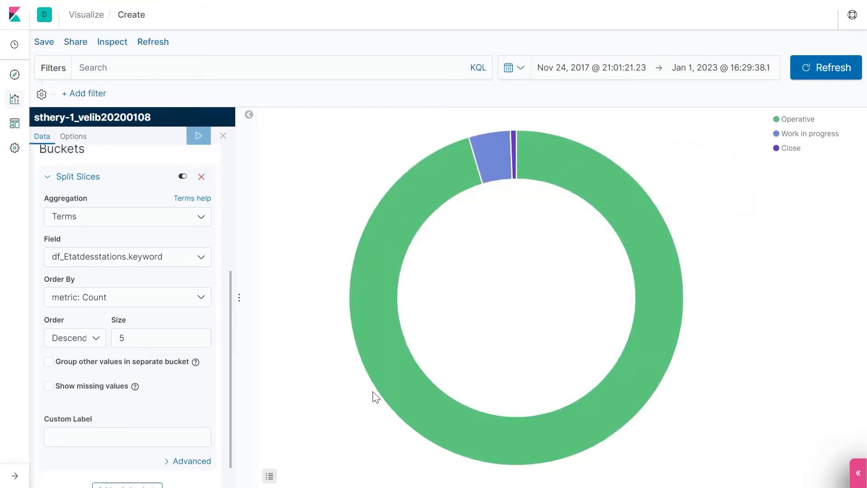
Step: Change the Operative slice's color to dark red
mouse_move(527, 173)
left_click(780, 120)
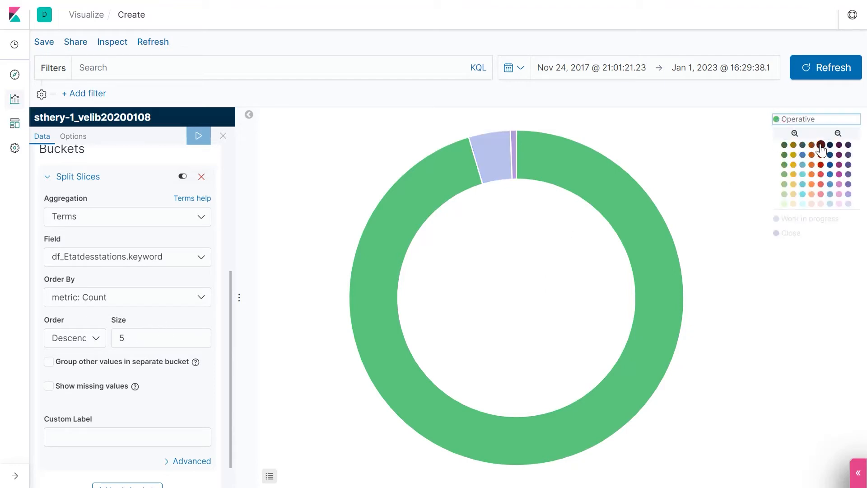
left_click(821, 145)
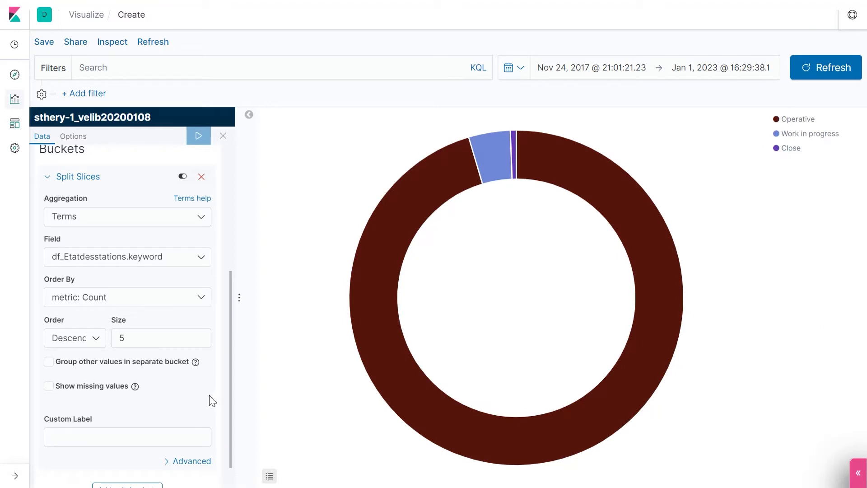
Step: Save the pie visualization with the title Etat des stations velib
scroll(107, 319, "up", 5)
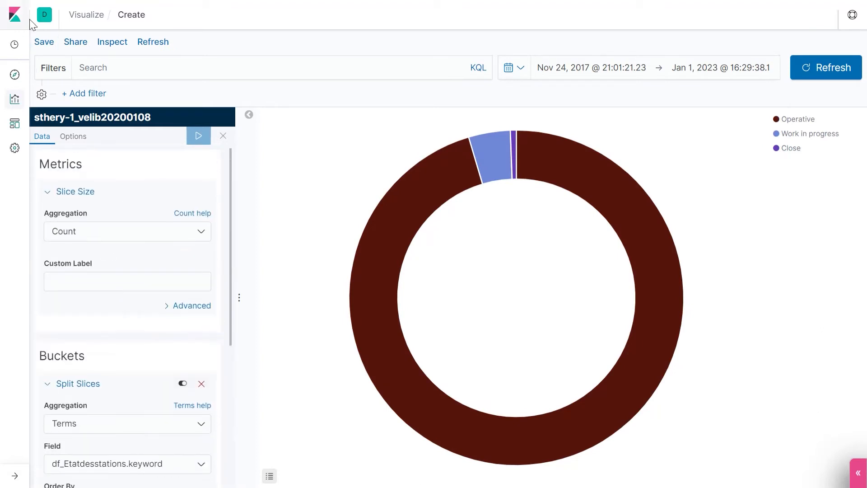
left_click(44, 41)
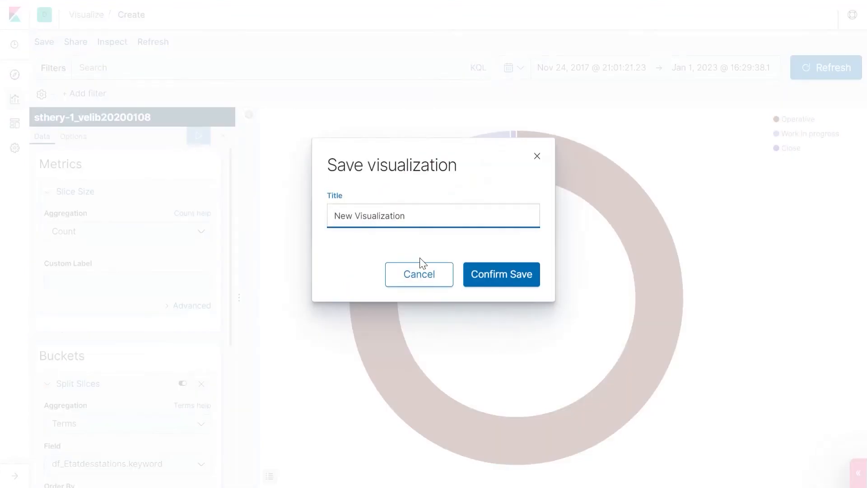
triple_click(429, 213)
type("Etat des stations velib")
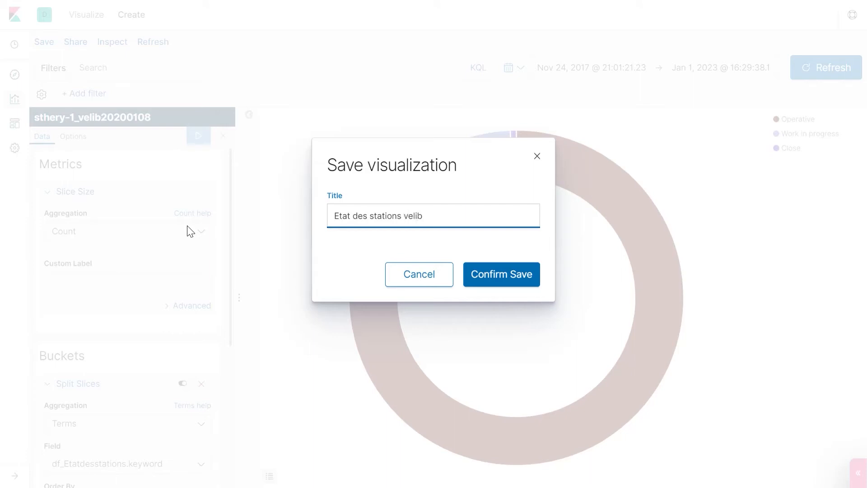
left_click(491, 276)
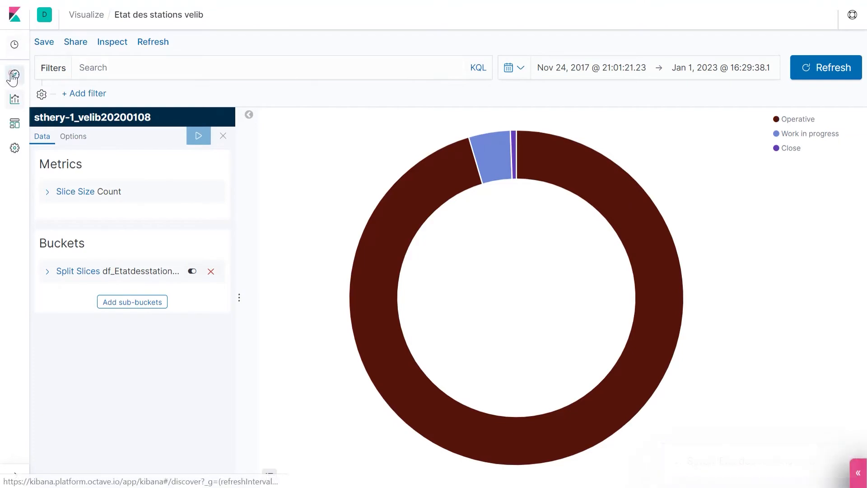
Step: Open a map visualization of the df_geo field from Discover
left_click(13, 76)
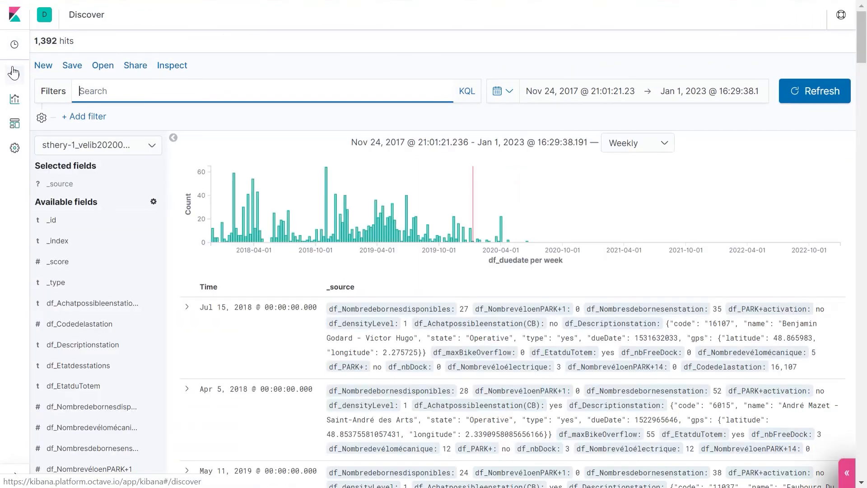
scroll(111, 289, "down", 8)
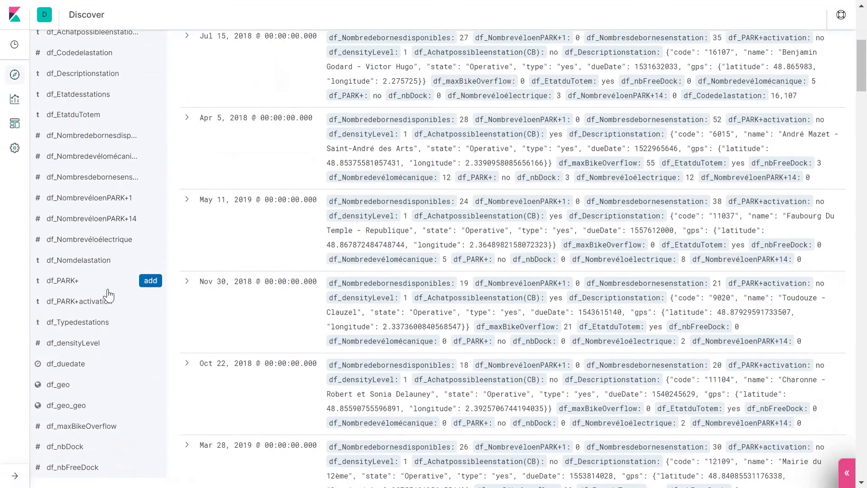
left_click(55, 317)
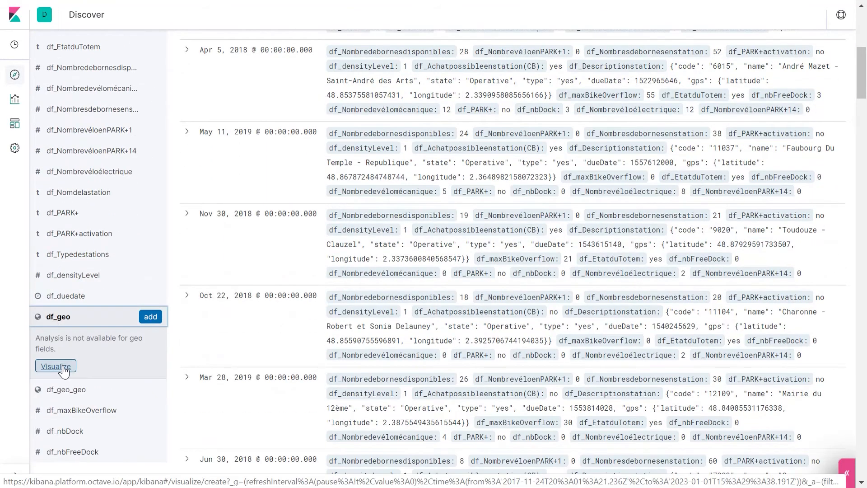
left_click(56, 367)
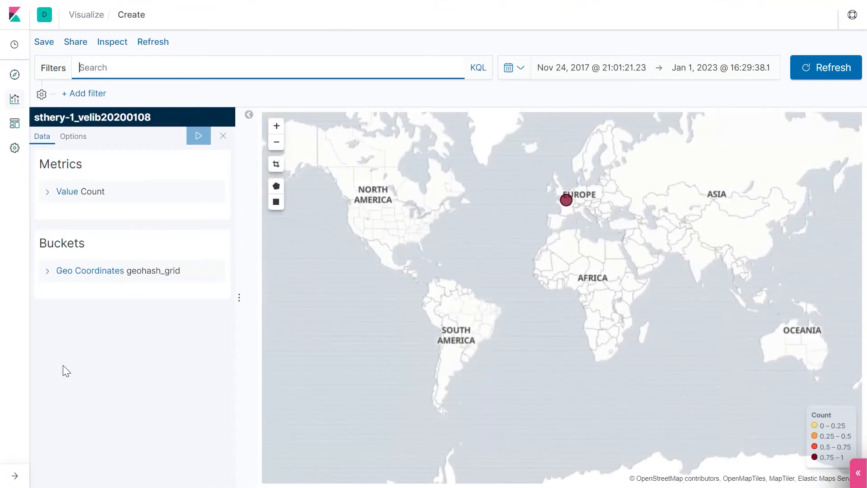
Step: Set the map type to Shaded Geohash Grid and apply it
mouse_move(567, 202)
left_click(278, 168)
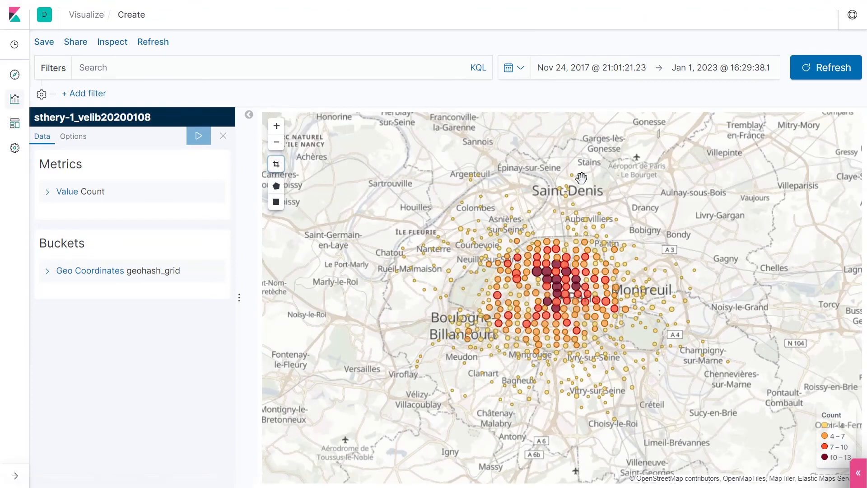
mouse_move(562, 245)
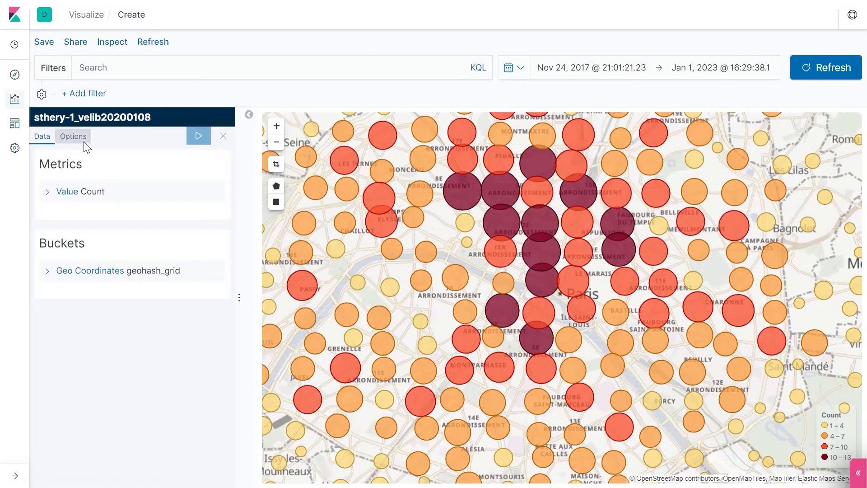
left_click(71, 136)
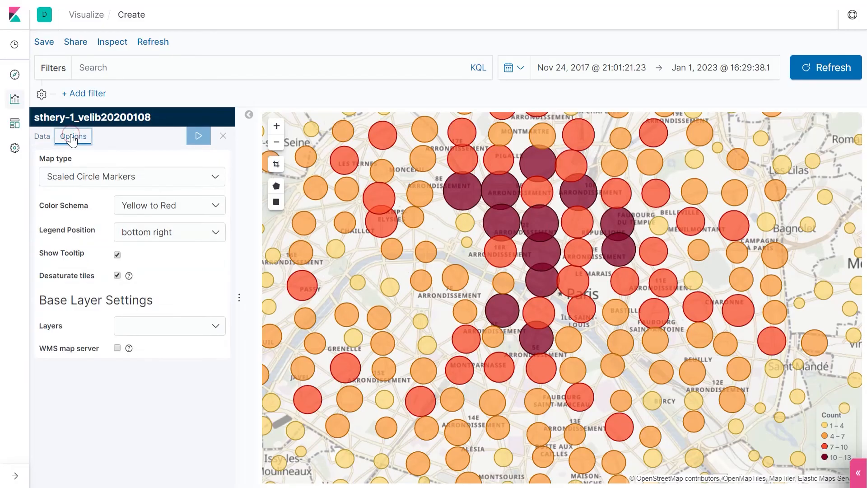
left_click(157, 181)
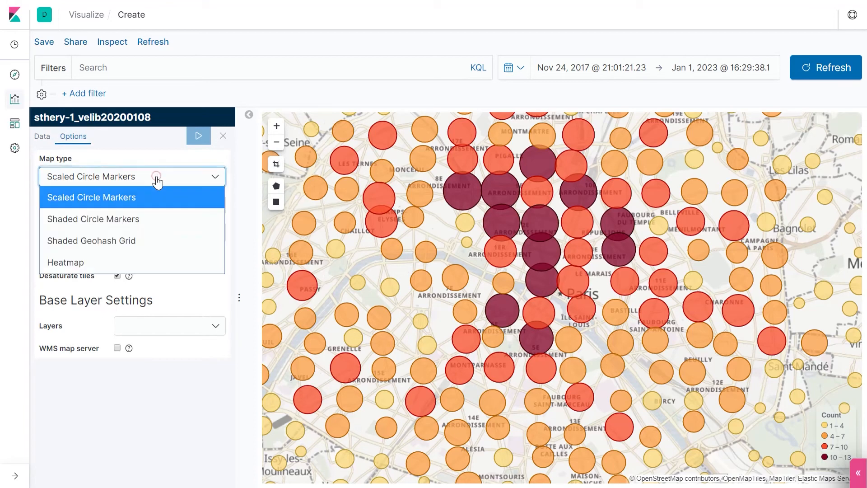
left_click(115, 239)
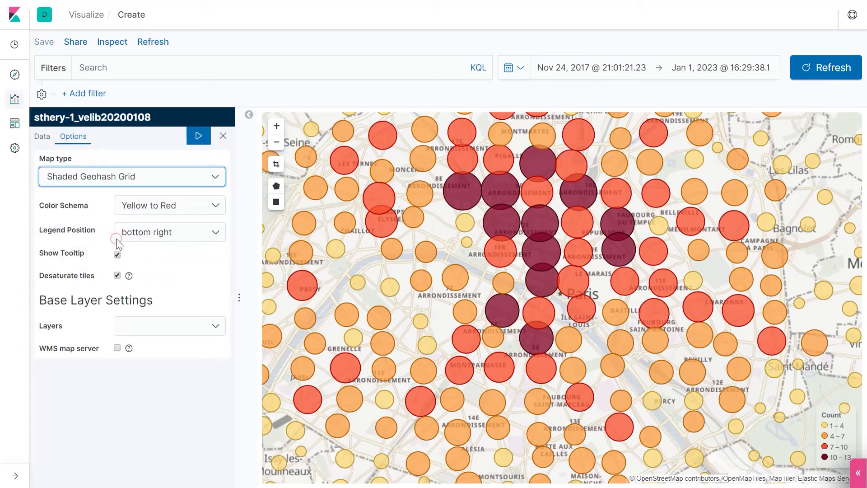
left_click(198, 138)
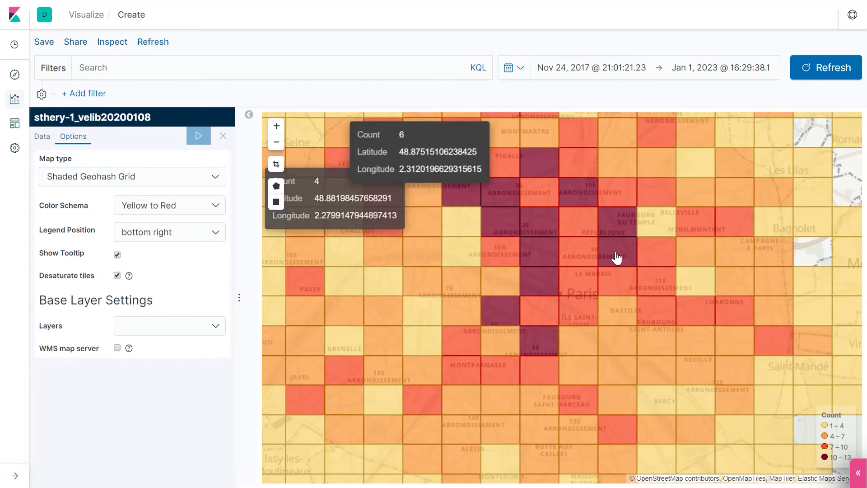
Step: Switch the map type to Heatmap and apply the change
left_click(275, 142)
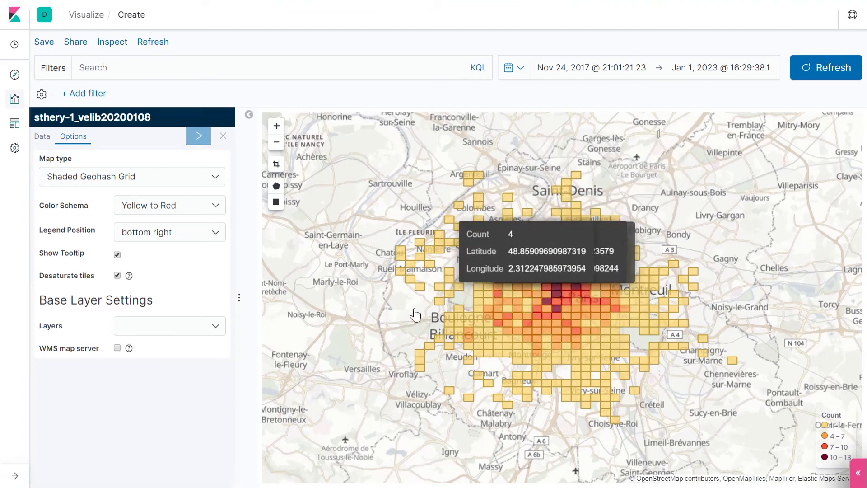
left_click(199, 179)
left_click(69, 264)
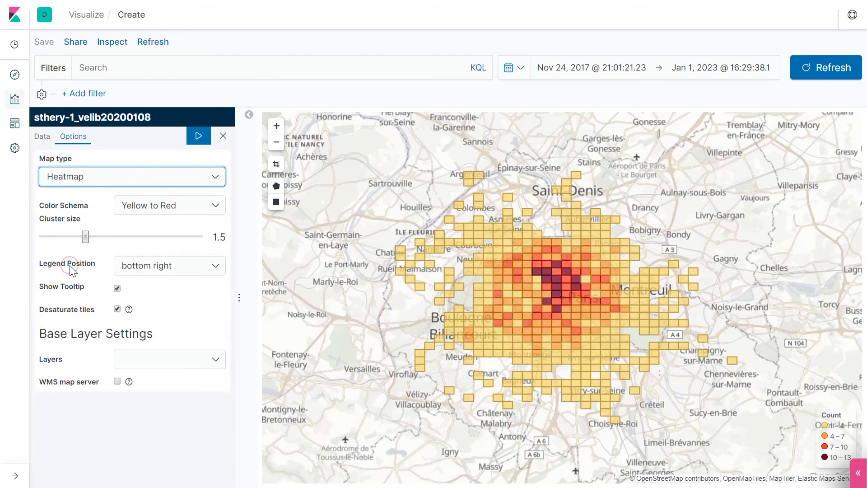
left_click(199, 135)
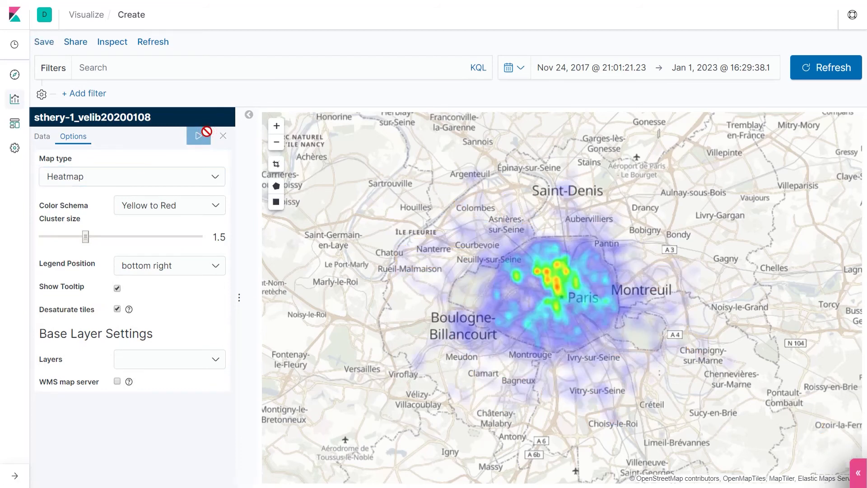
Step: Set the heatmap's cluster size to 2 and apply it
left_click_drag(86, 239, 123, 243)
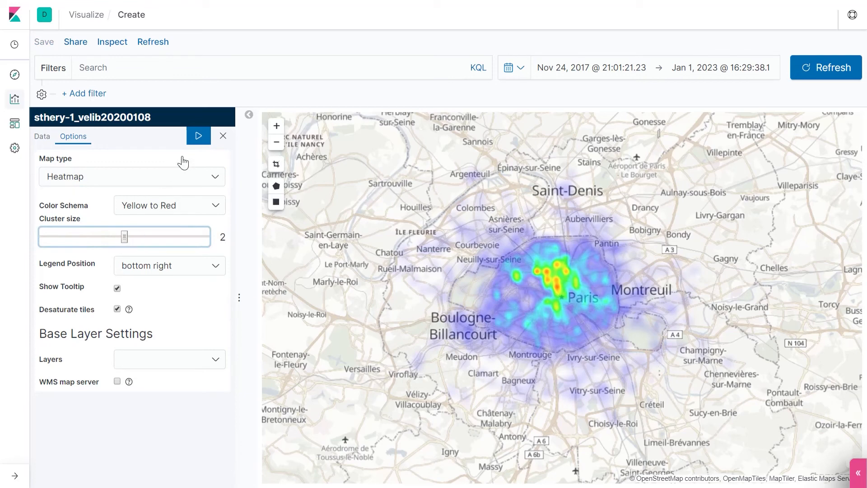
left_click(199, 135)
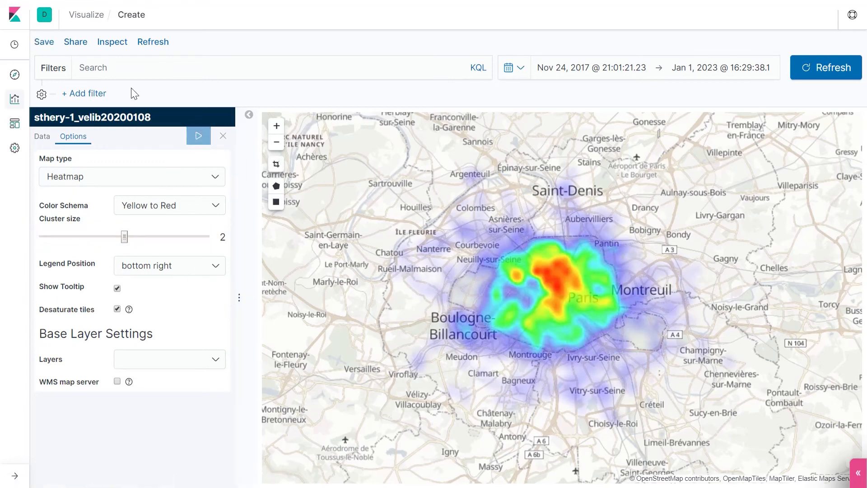
Step: Save the map visualization with the title Localisation_velib
left_click(37, 44)
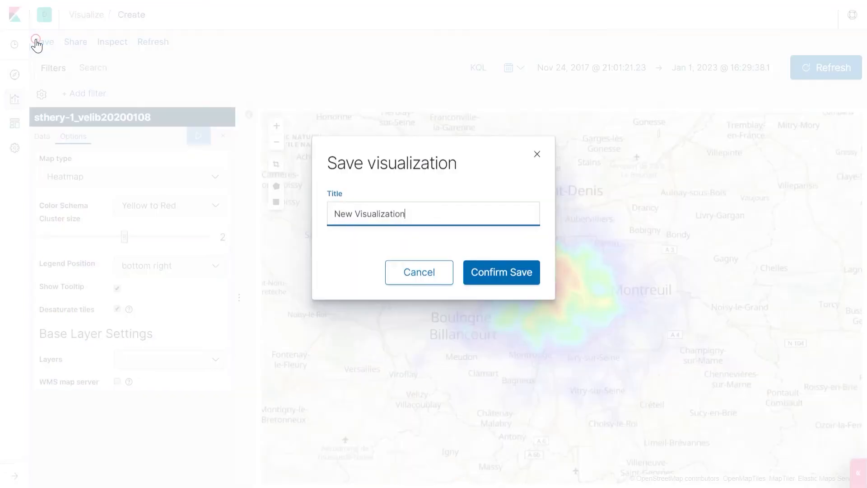
left_click_drag(412, 215, 215, 232)
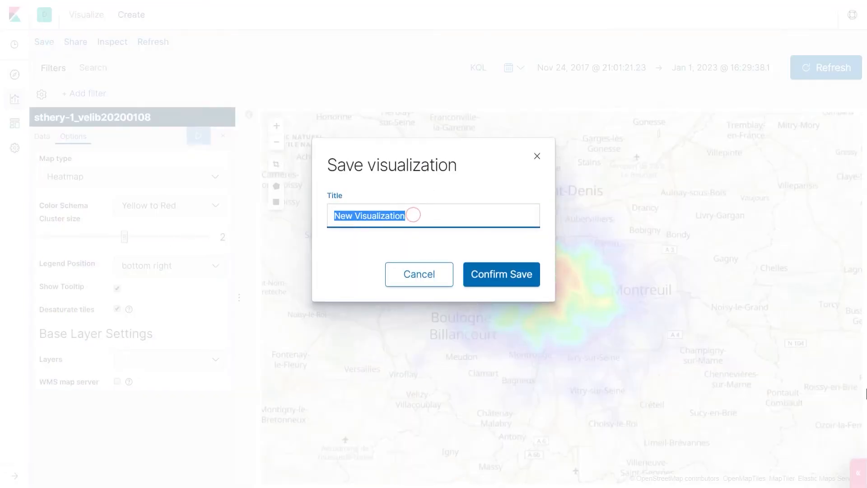
type("Loca")
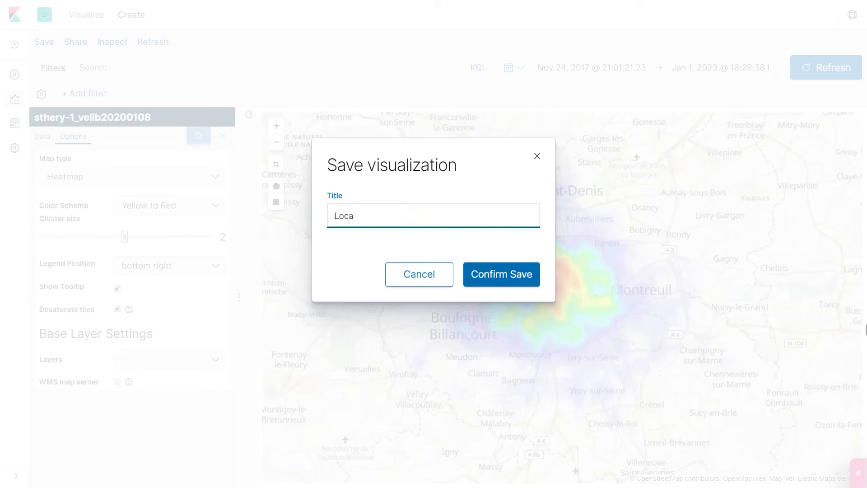
type("lisation_velib")
left_click(500, 280)
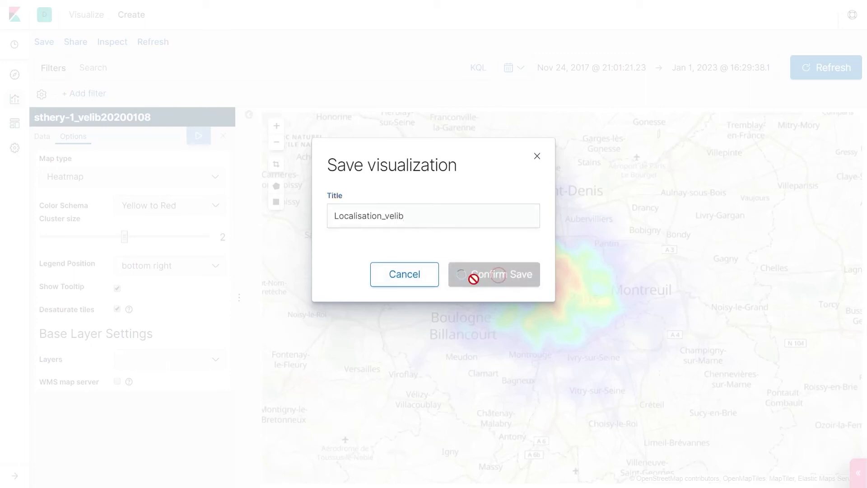